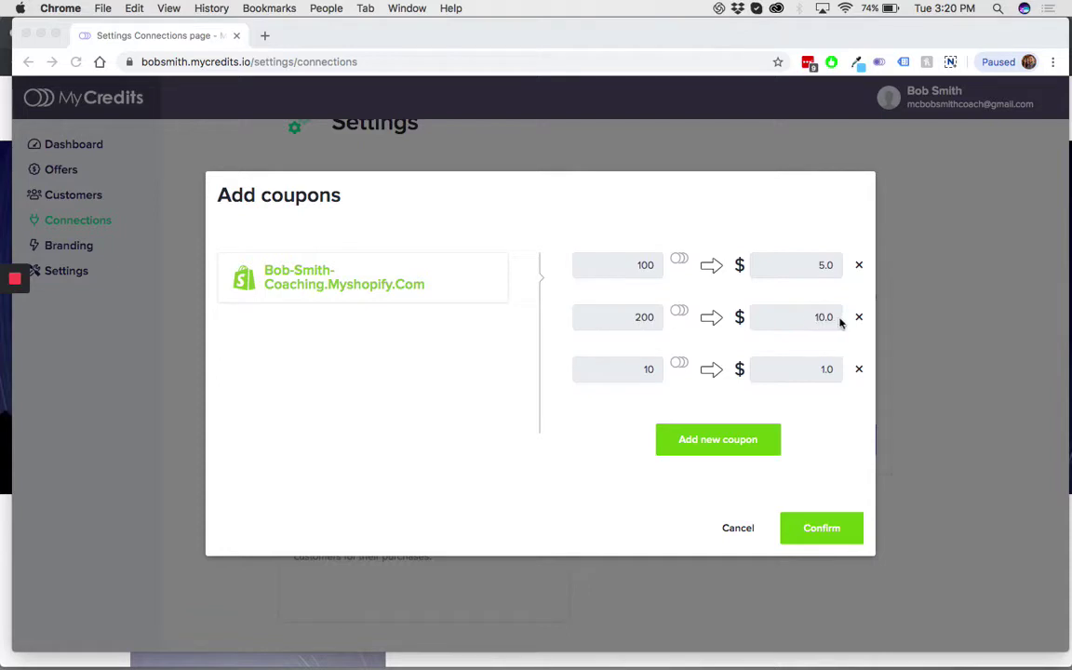
Discard the unsaved coupon tier changes and reopen the Shopify store's coupon settings.
left_click(740, 528)
scroll(581, 367, "up", 1)
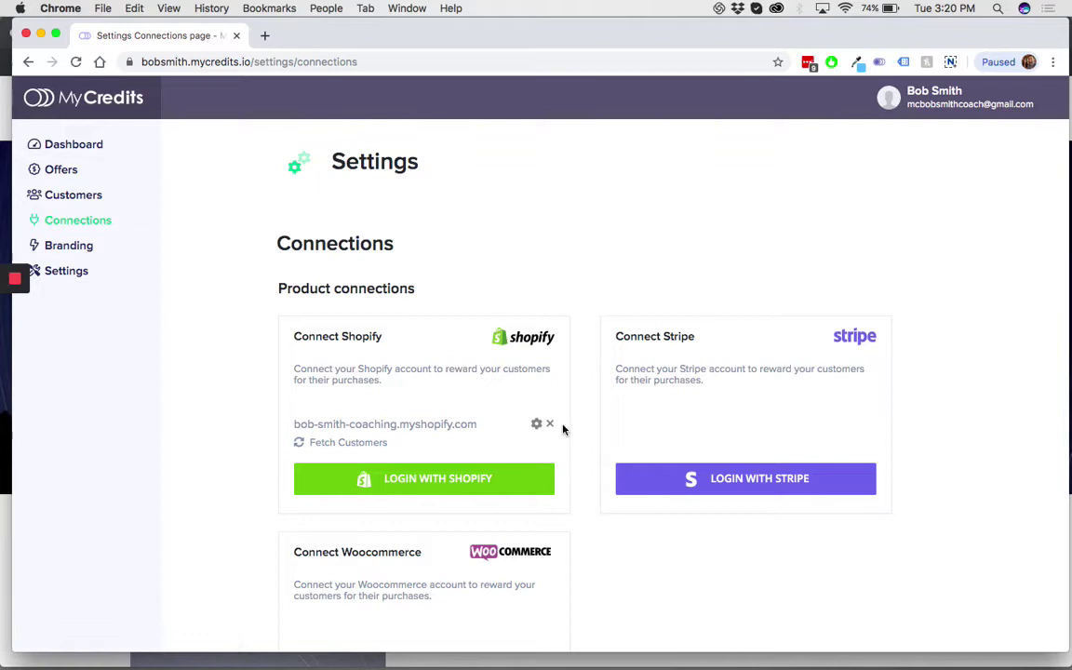
left_click(536, 425)
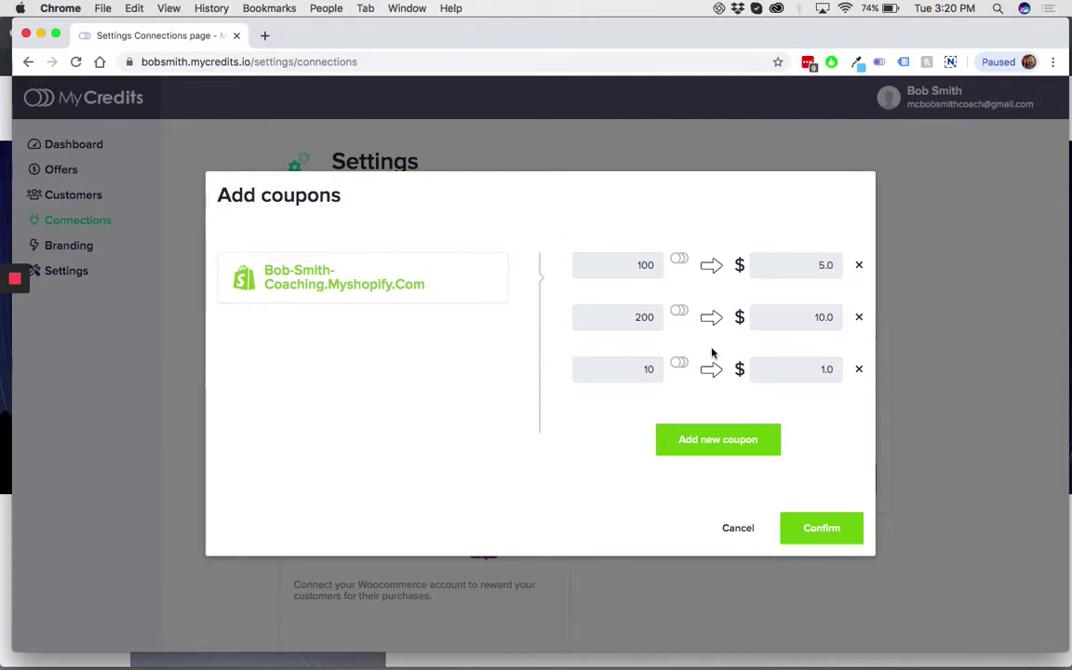
Add a fourth Shopify coupon tier of 500 credits for $25 and confirm the tiers.
left_click(717, 448)
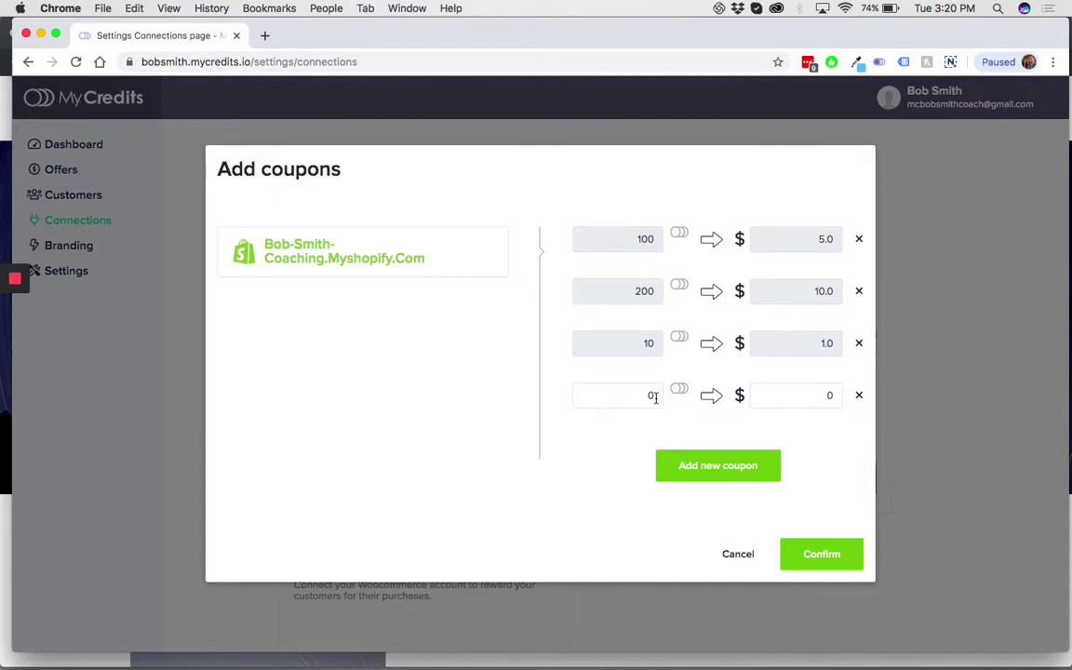
type("500")
left_click(634, 395)
key("BackSpace")
left_click(828, 395)
key("BackSpace")
type("25")
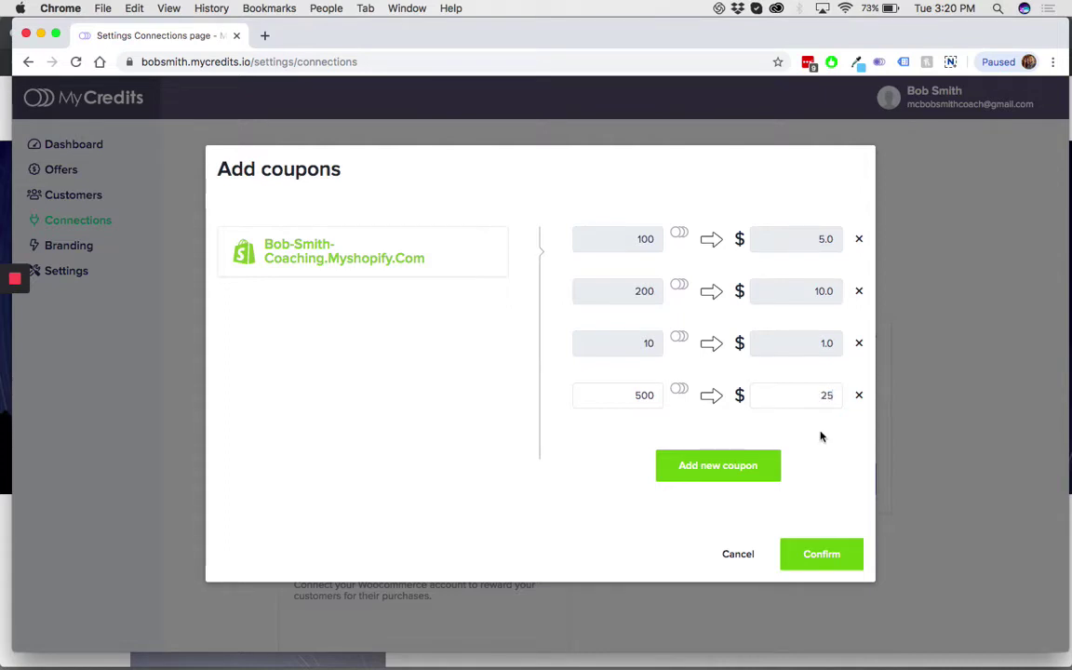
left_click(821, 554)
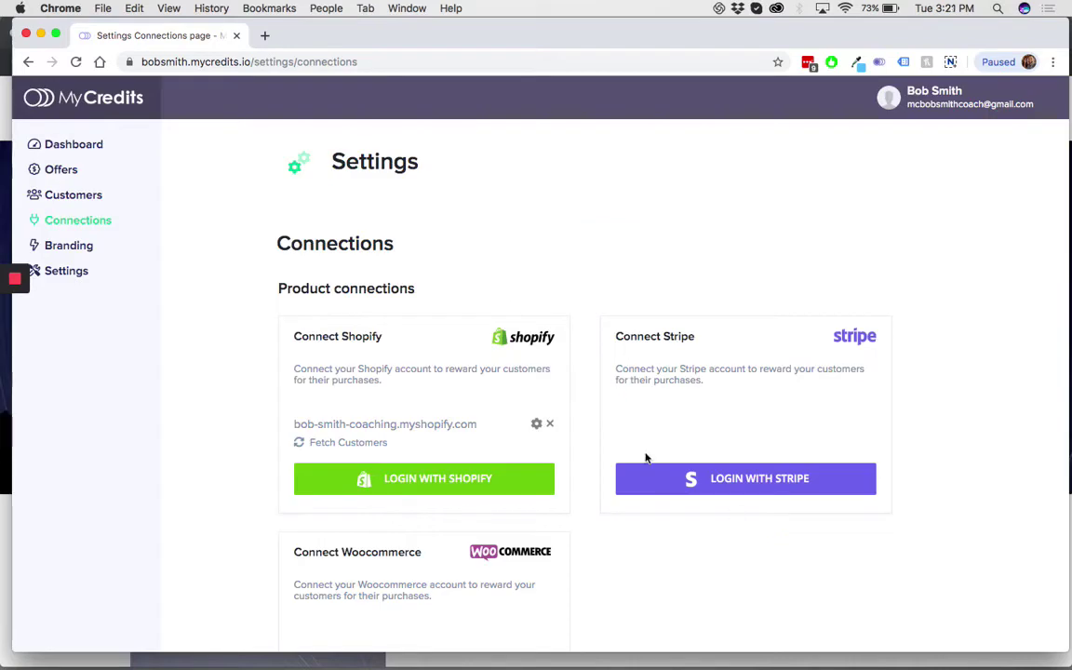
left_click(537, 423)
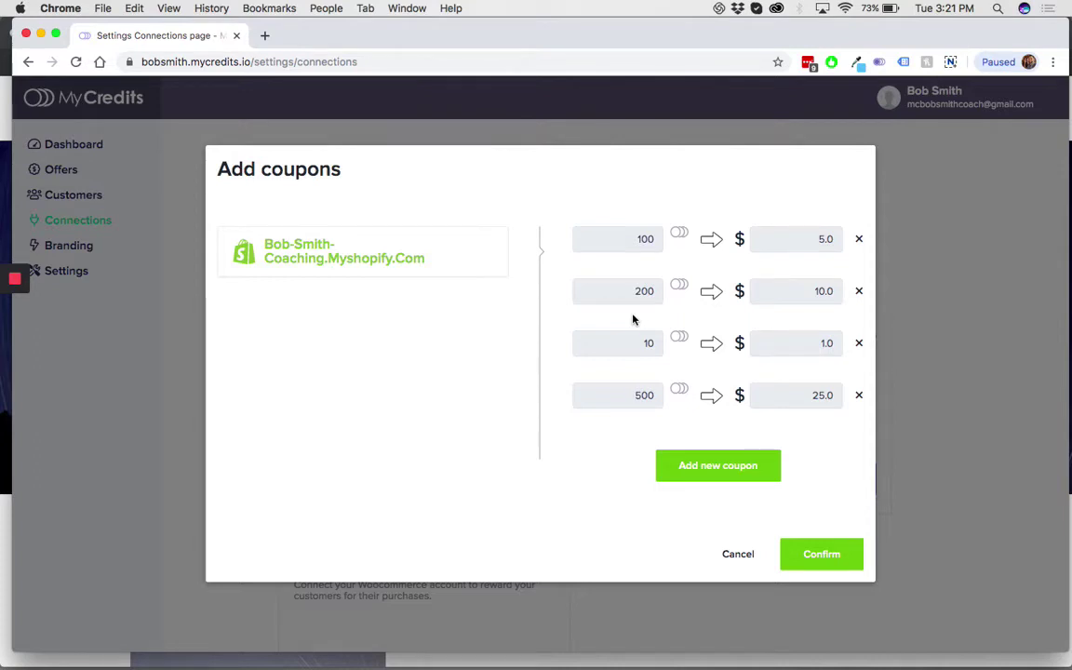
left_click(15, 314)
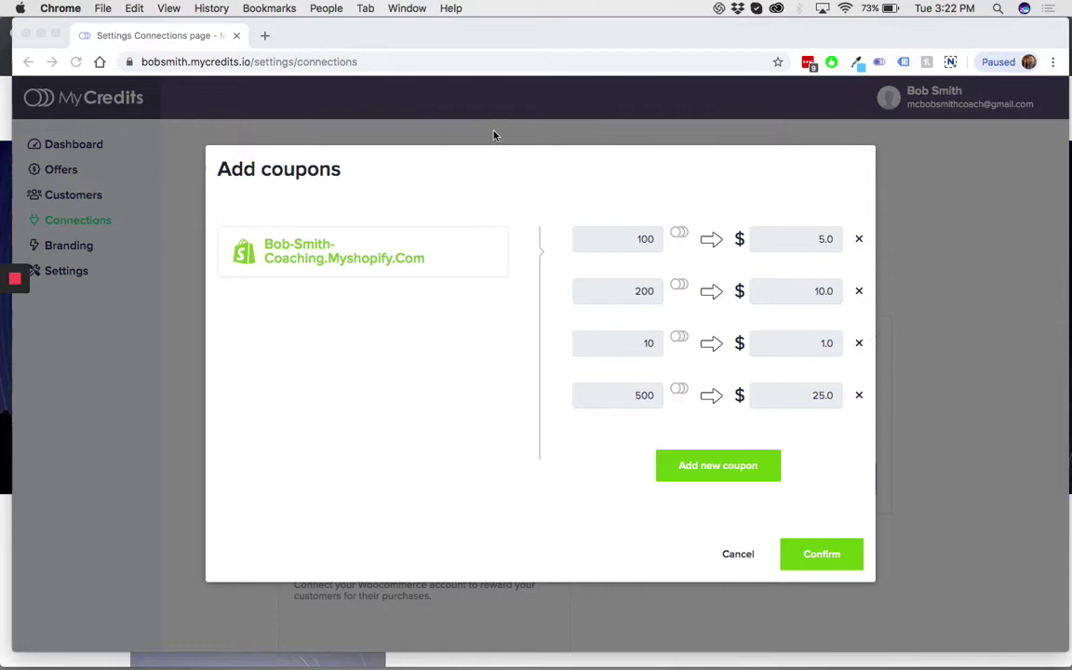
key("ctrl+Up")
Switch to the Bob Smith Coaching storefront and open the customer's rewards panel.
left_click(663, 249)
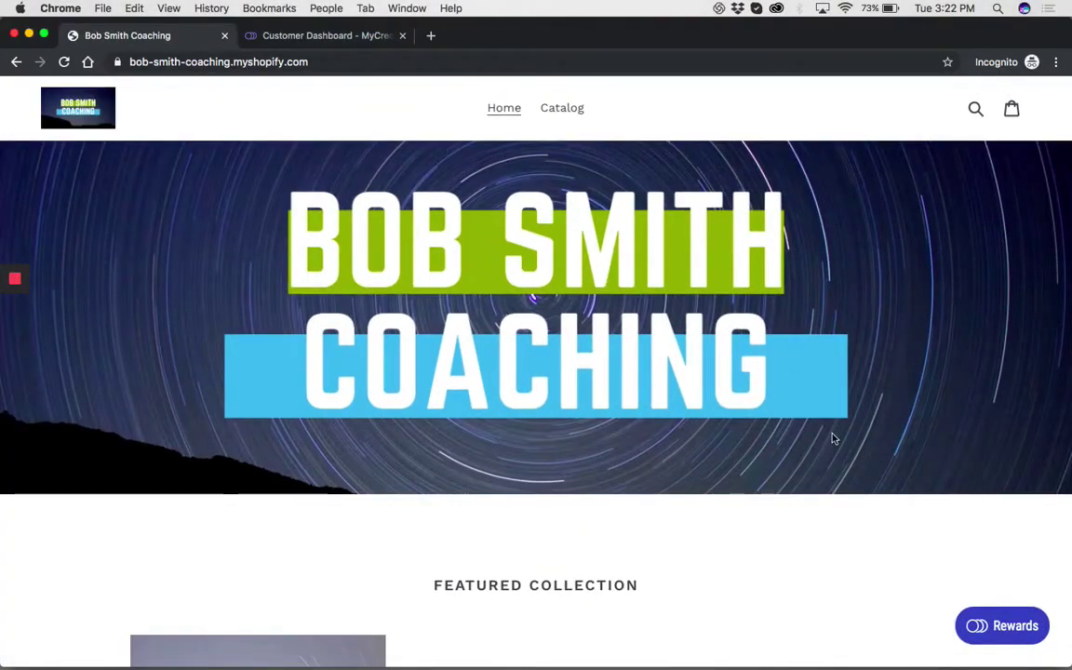
left_click(991, 626)
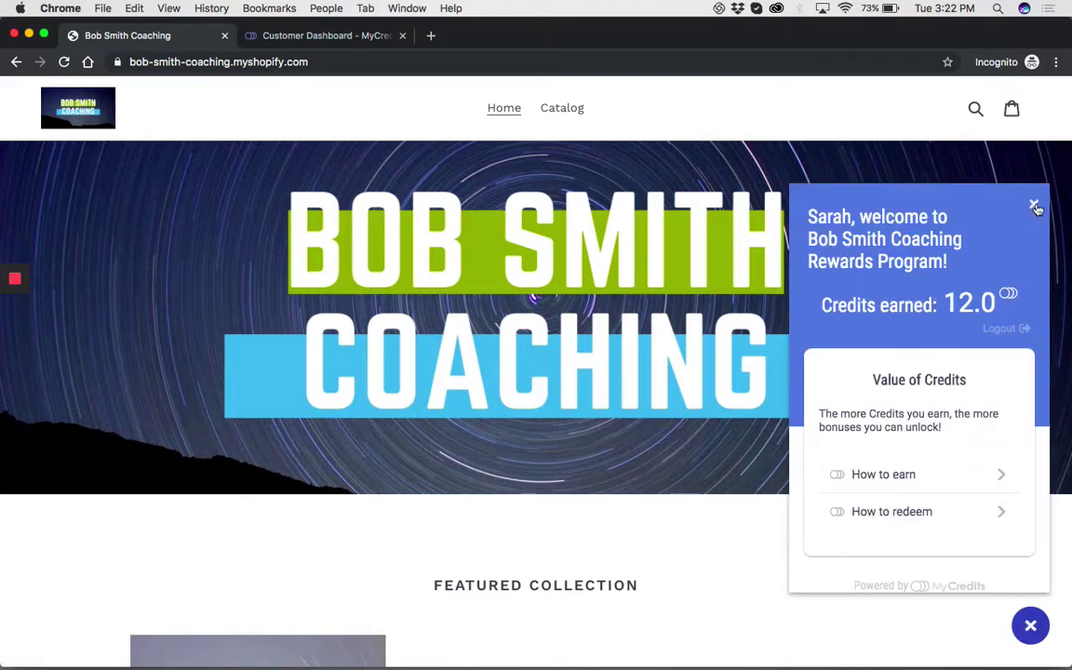
left_click(1033, 204)
left_click(994, 622)
scroll(922, 263, "down", 1)
scroll(866, 242, "up", 1)
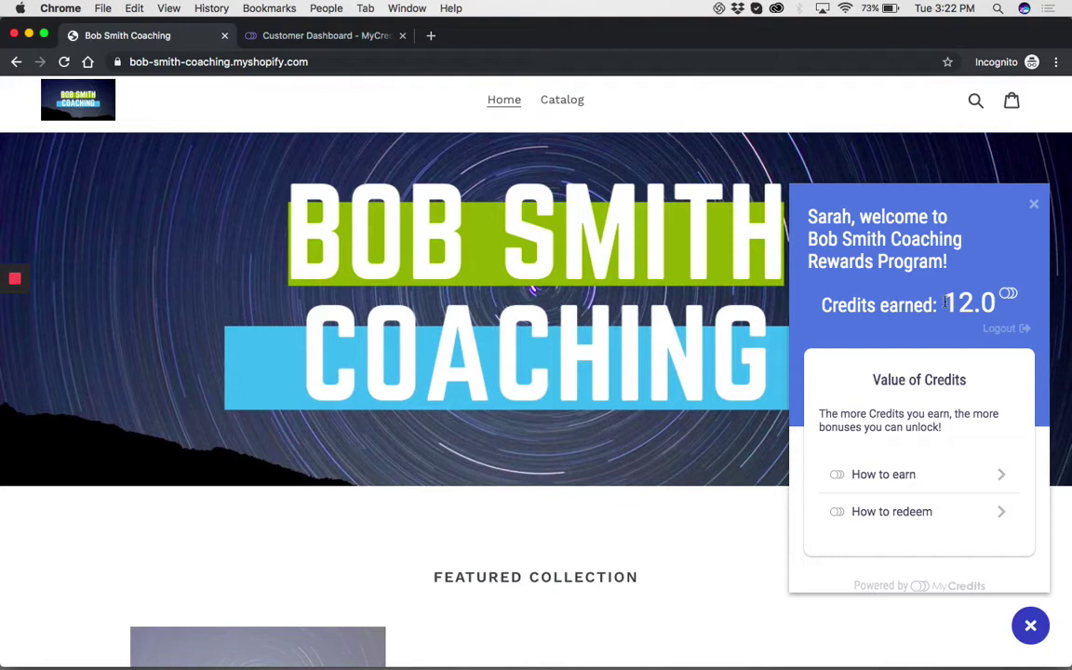
left_click_drag(943, 305, 881, 307)
scroll(904, 321, "down", 2)
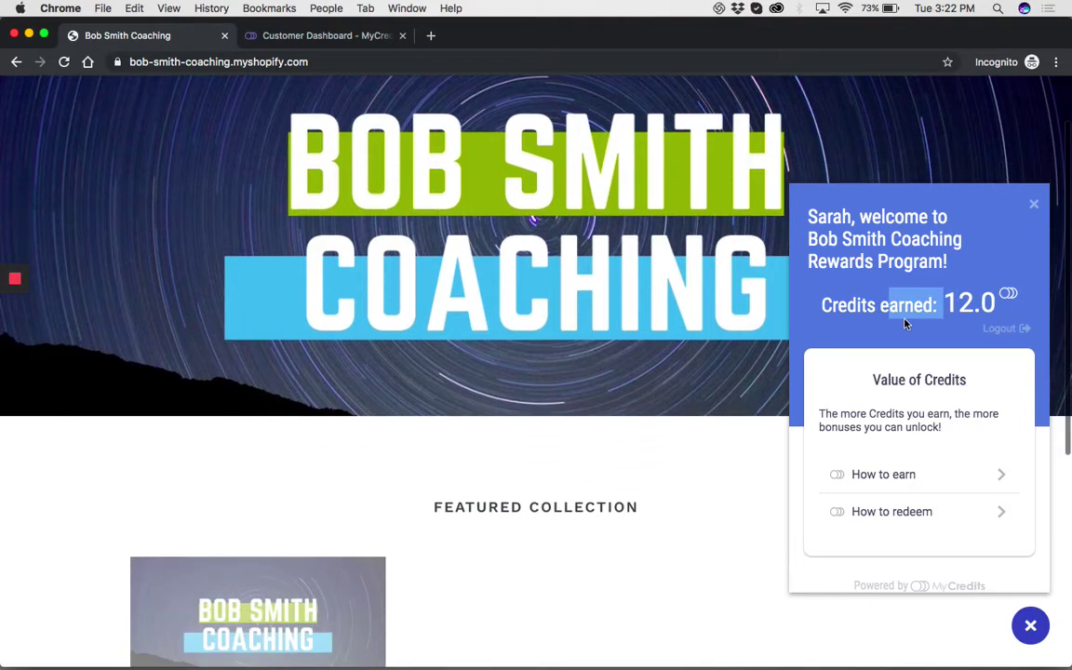
Browse the ways to earn credits, then return to the rewards welcome view.
left_click(879, 477)
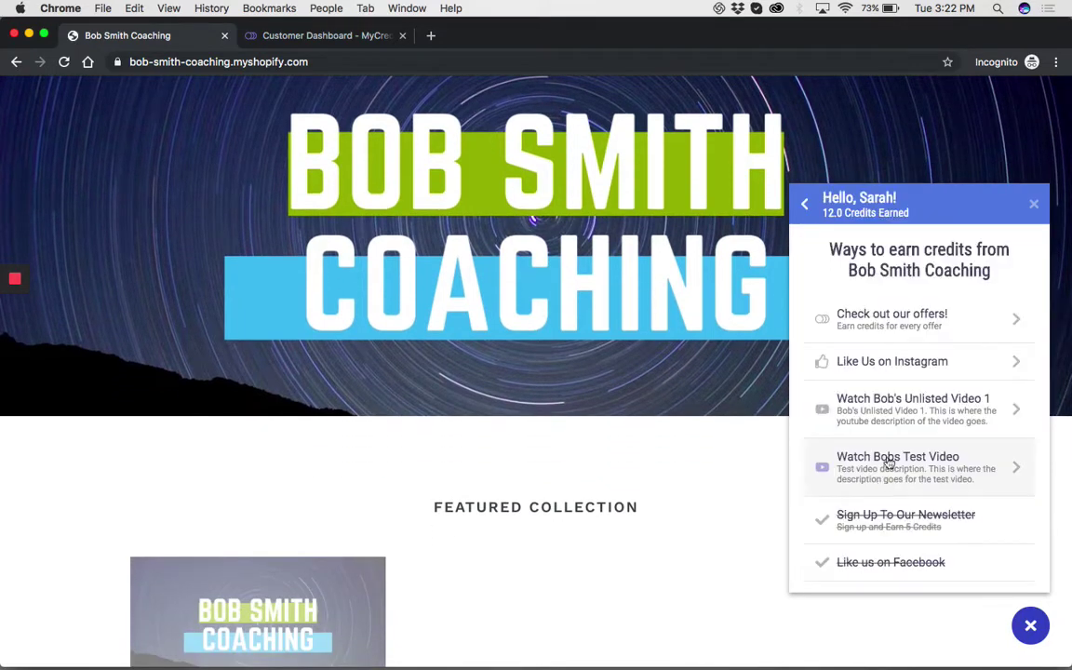
scroll(910, 330, "down", 1)
scroll(909, 331, "down", 2)
scroll(905, 335, "up", 1)
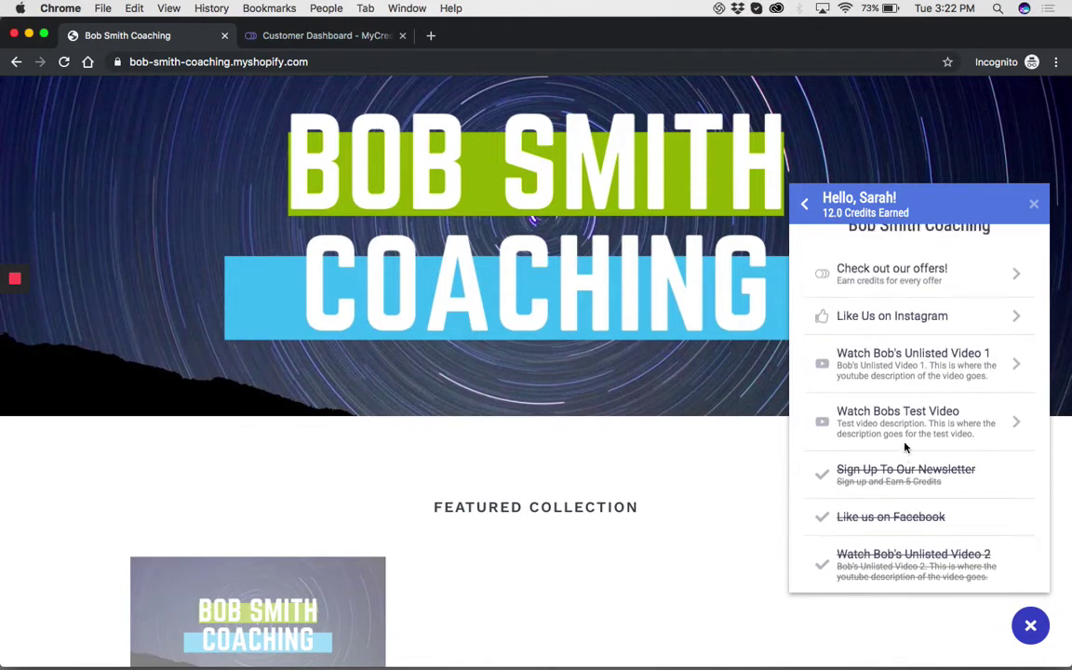
scroll(907, 372, "up", 1)
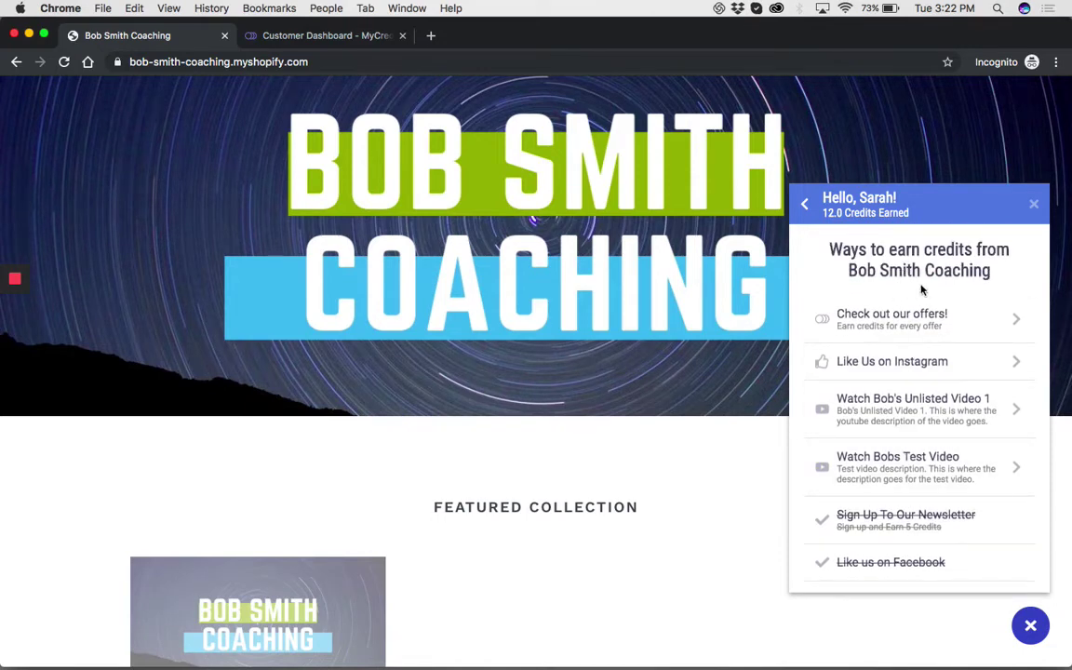
scroll(914, 317, "down", 2)
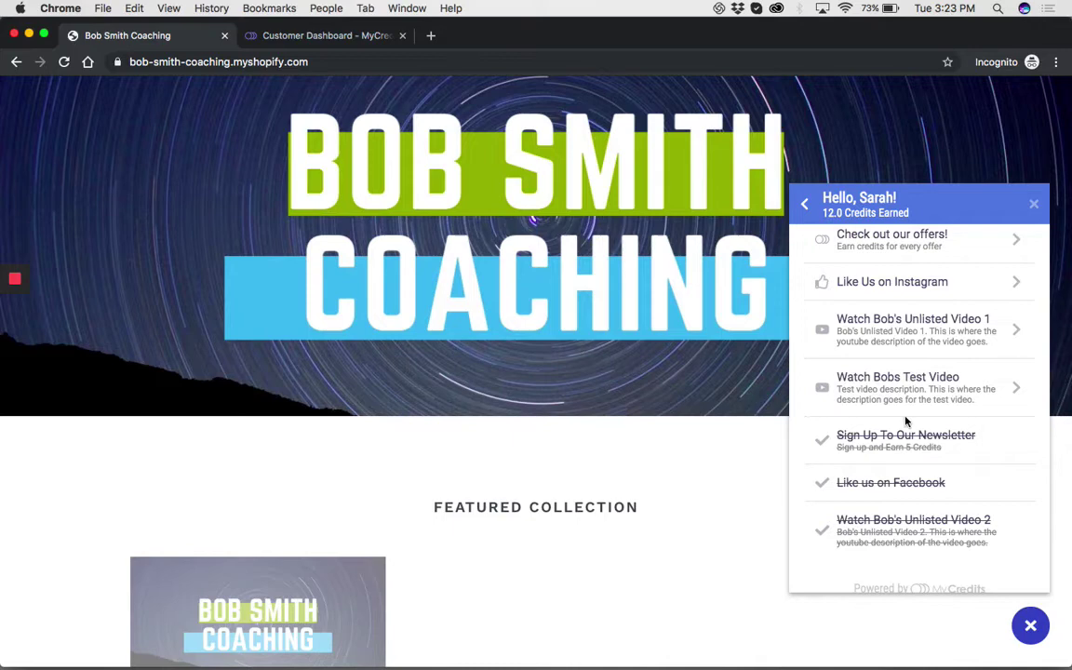
scroll(905, 421, "up", 2)
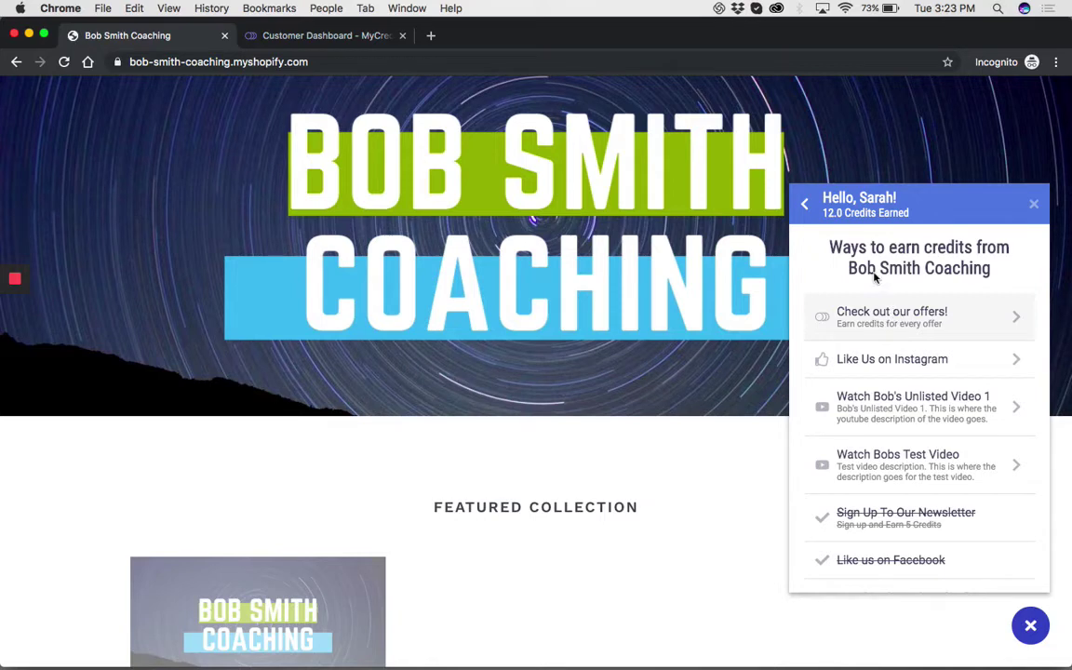
left_click(806, 207)
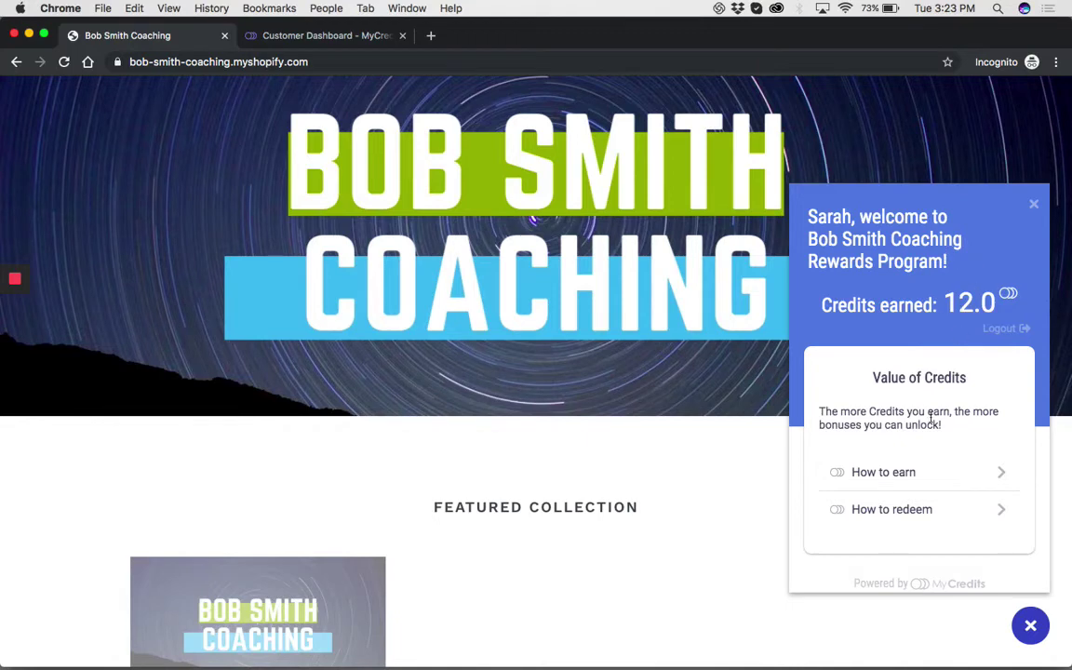
Under How to redeem, pick the $1.0 discount for 10 credits.
left_click(887, 512)
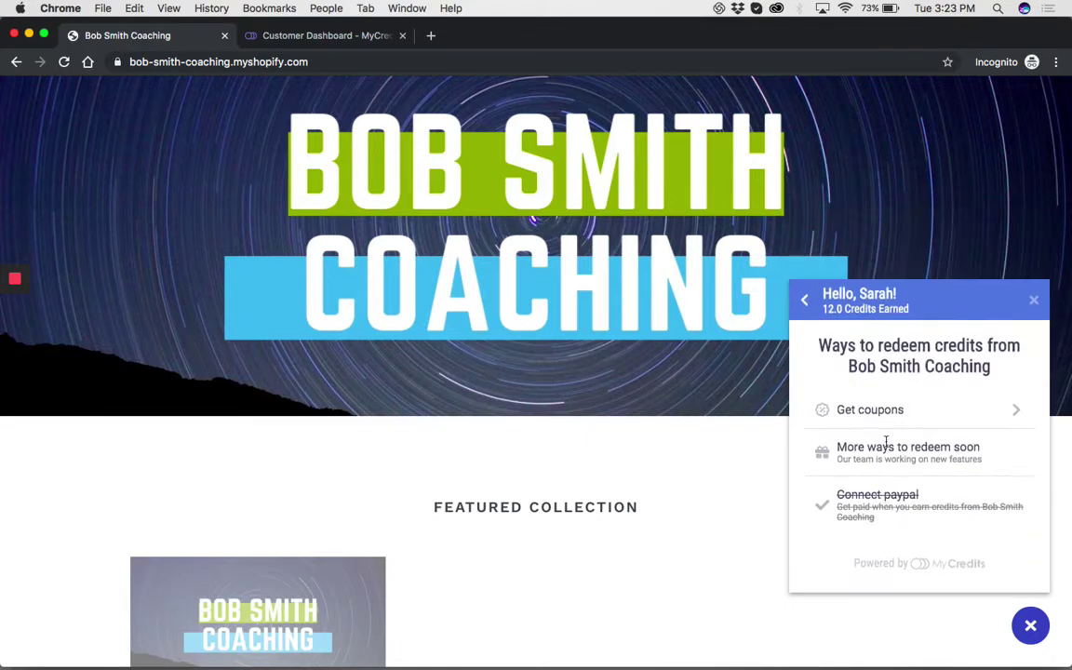
left_click(879, 411)
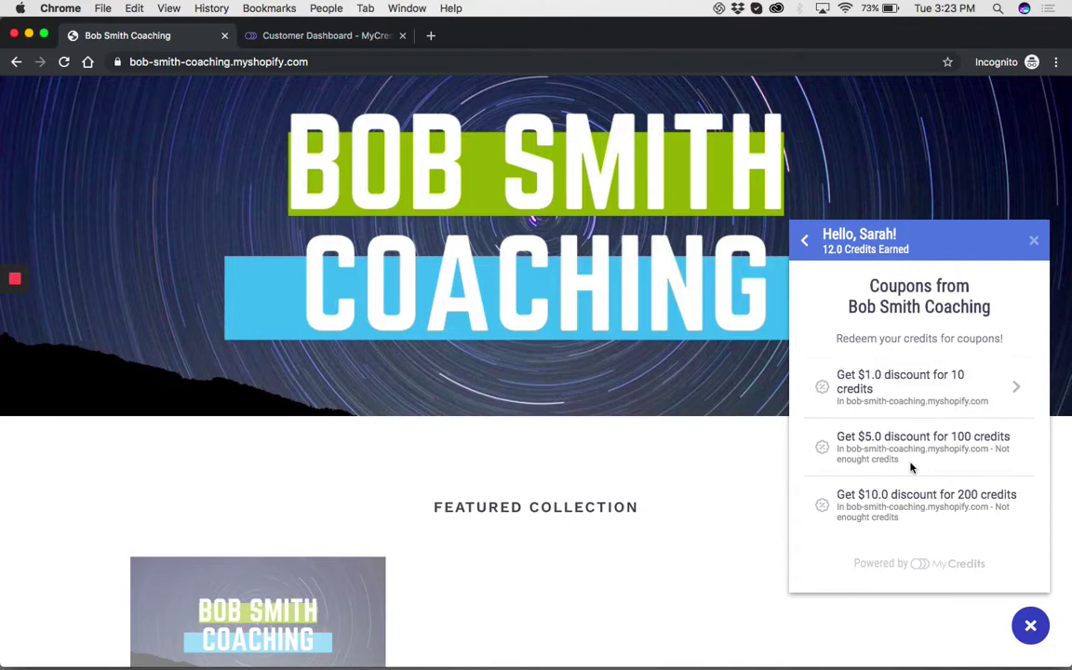
scroll(859, 445, "down", 1)
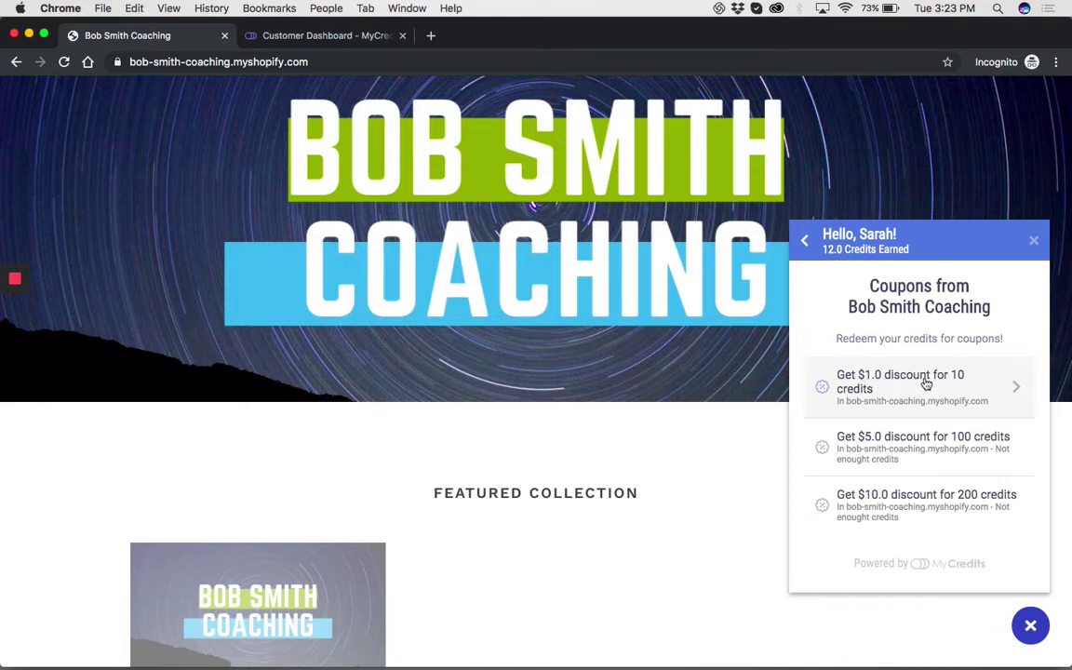
left_click(875, 380)
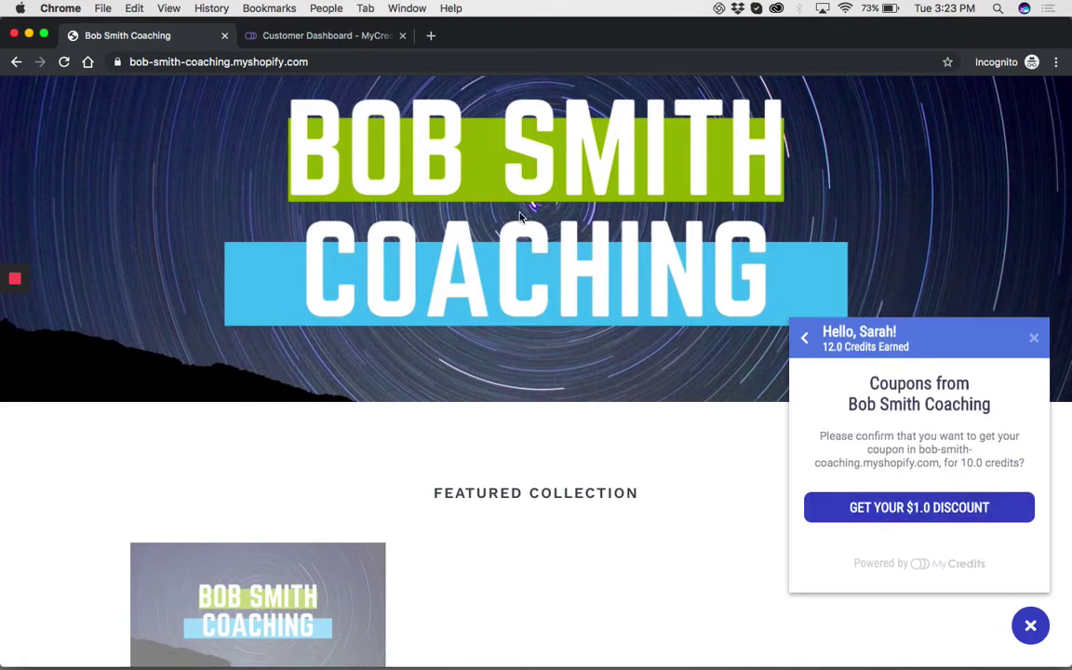
On the Customer Dashboard, go to Coupons and start Generate Coupon to list the shop's tiers.
left_click(321, 35)
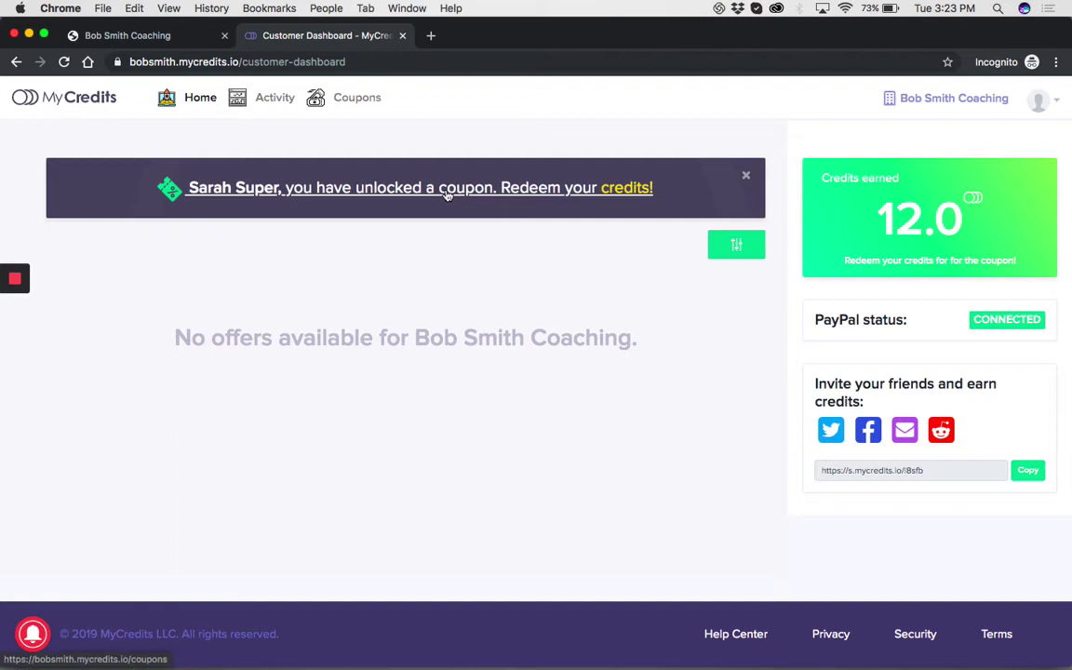
left_click(557, 188)
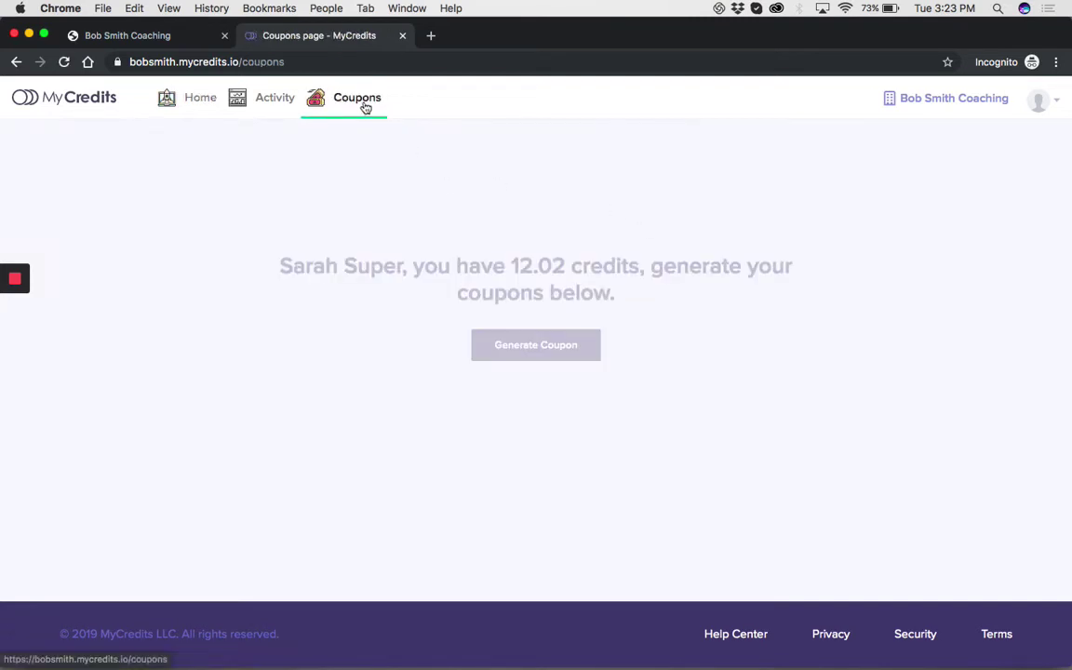
left_click(533, 347)
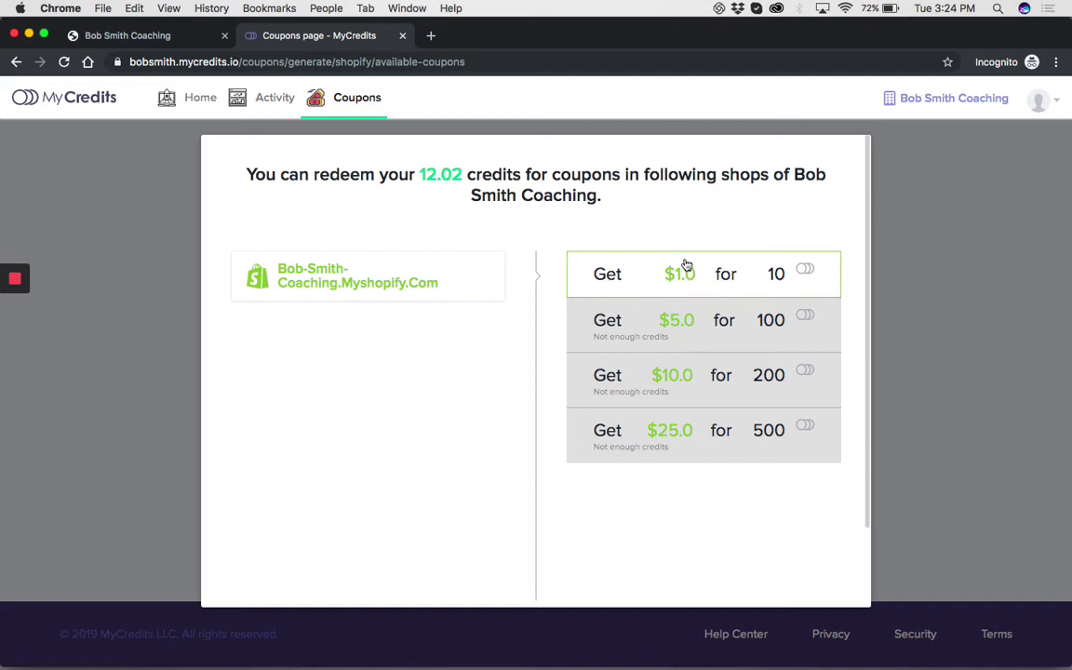
Submit a coupon generation request from the available-coupons list.
scroll(559, 373, "down", 1)
scroll(569, 411, "down", 2)
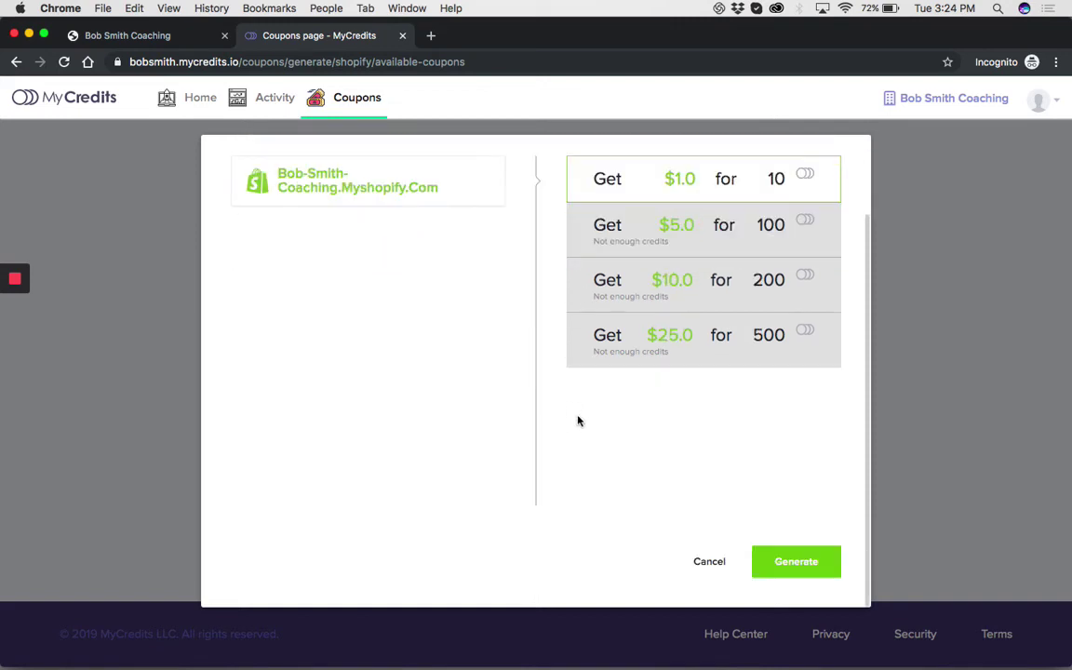
scroll(780, 522, "up", 3)
scroll(791, 549, "down", 3)
left_click(799, 564)
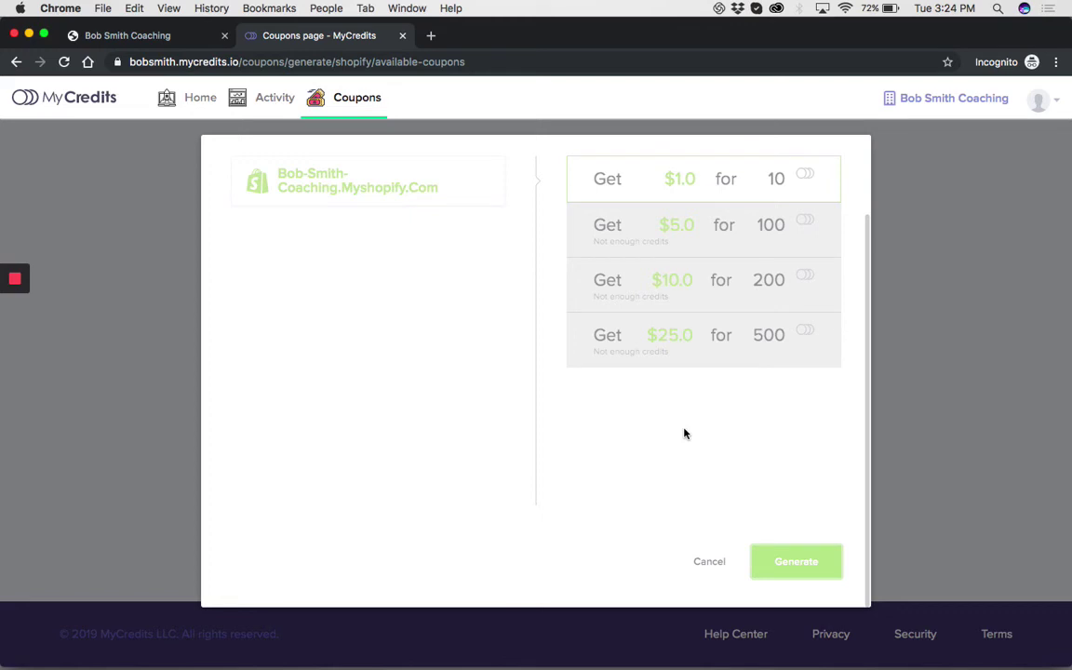
scroll(542, 263, "up", 1)
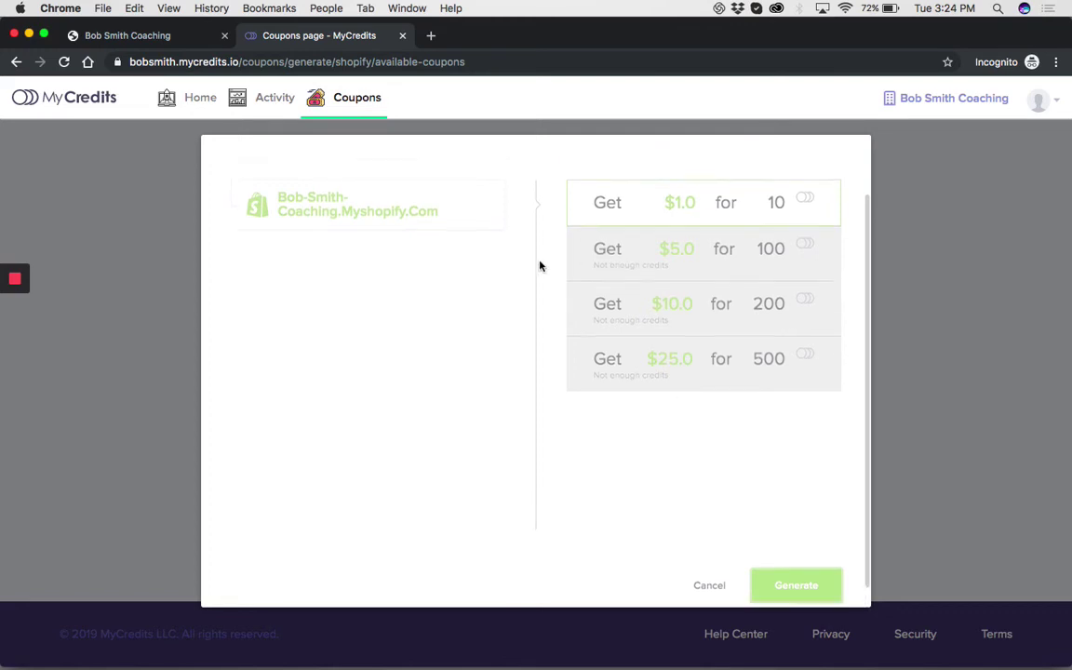
scroll(554, 259, "up", 2)
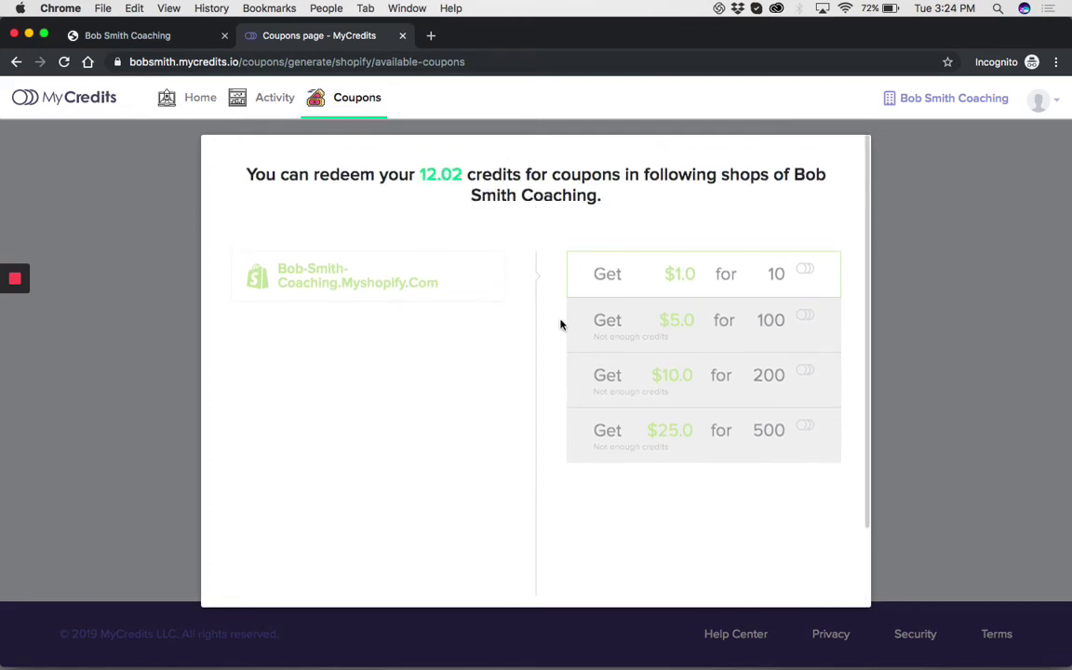
Glance at the Bob Smith Coaching store tab, then return to the MyCredits coupons page.
left_click(147, 35)
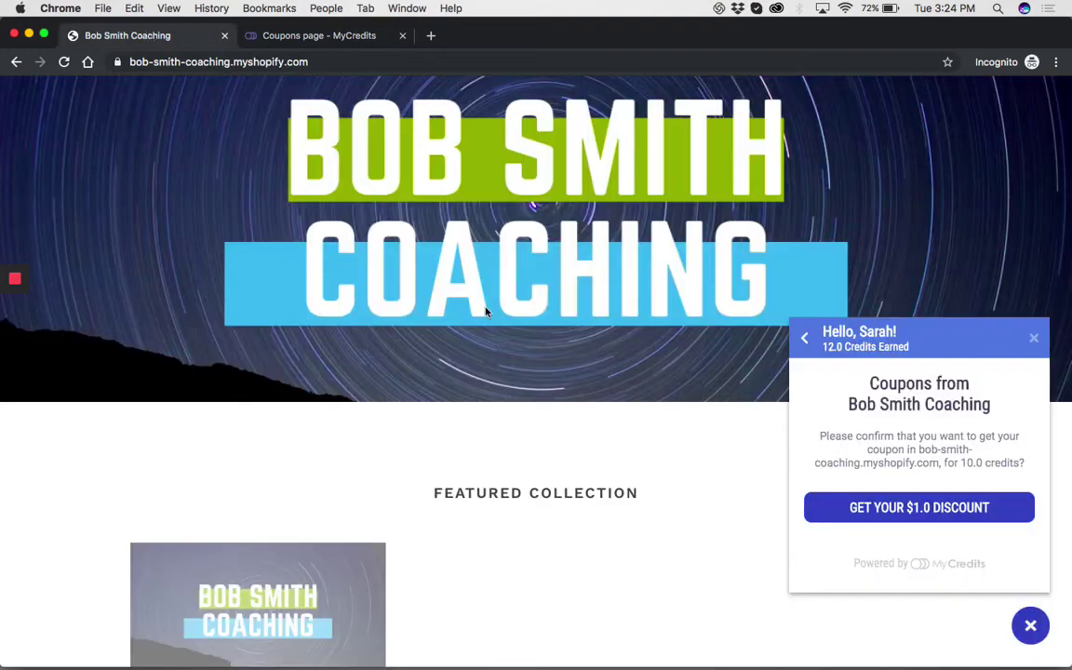
scroll(486, 311, "down", 5)
scroll(421, 407, "up", 4)
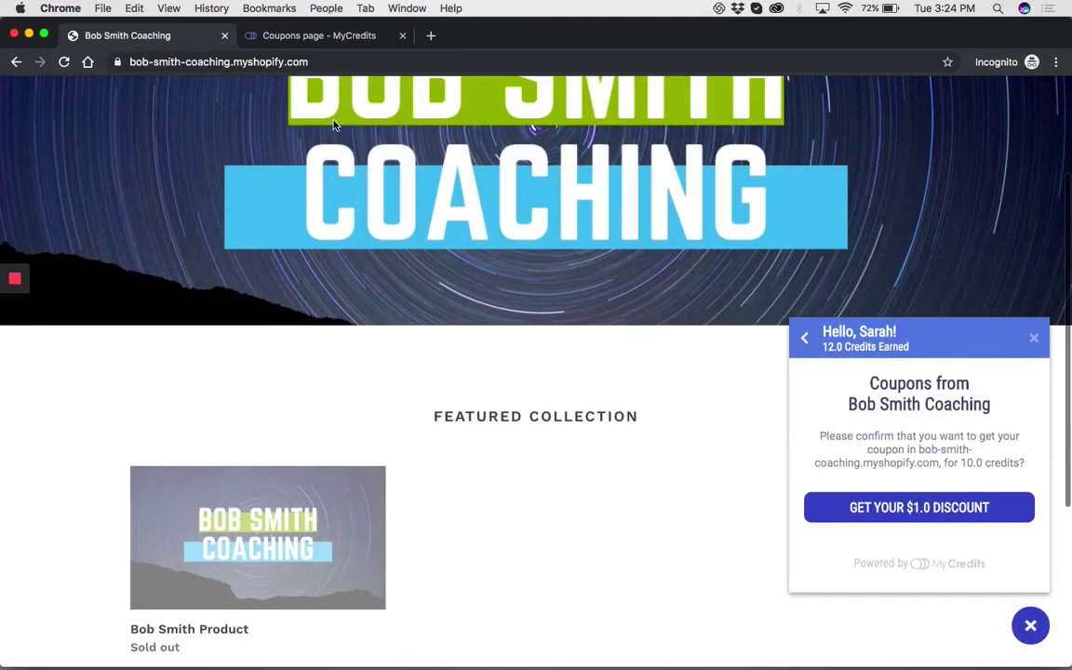
left_click(311, 36)
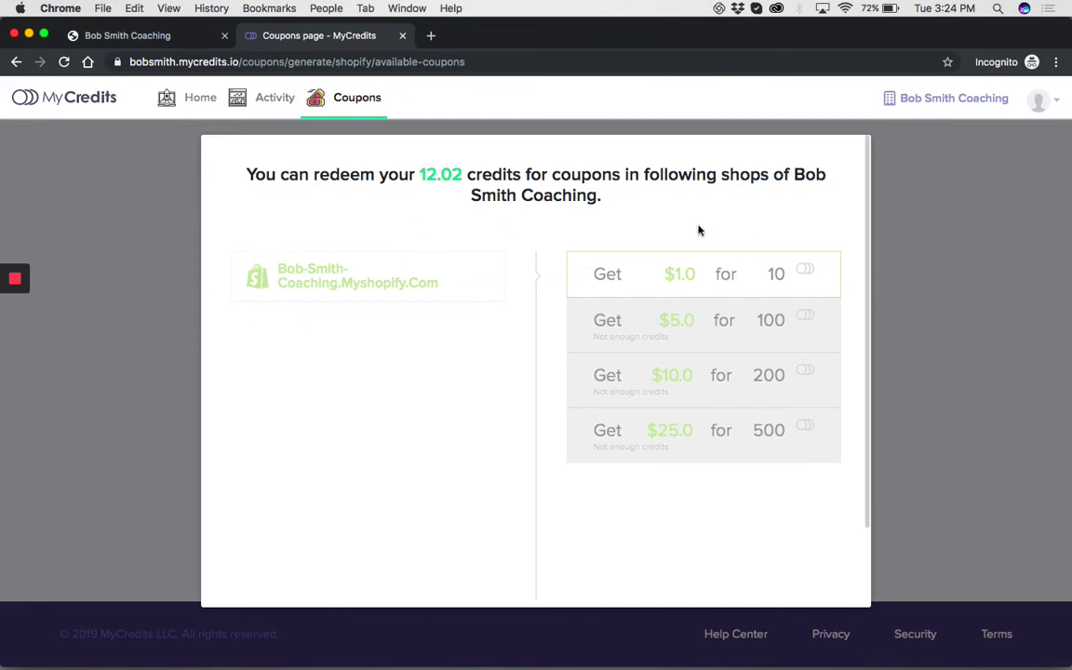
Compare the storefront coupon widget with the MyCredits coupon list across tabs.
left_click(163, 35)
scroll(917, 265, "up", 3)
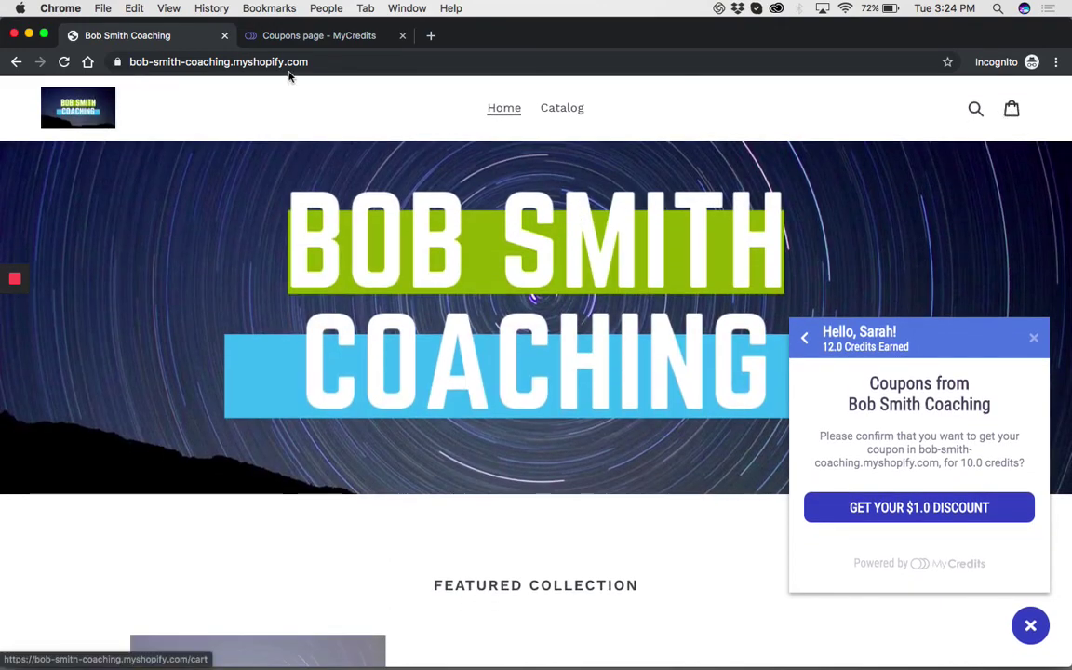
left_click(263, 36)
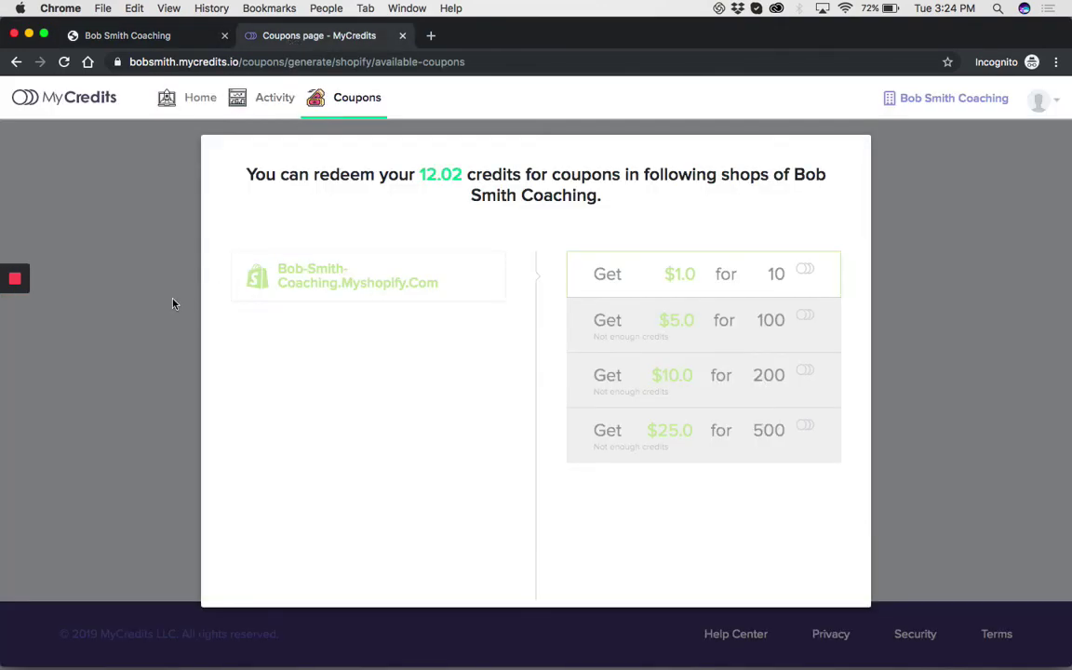
scroll(762, 320, "down", 2)
scroll(829, 466, "up", 2)
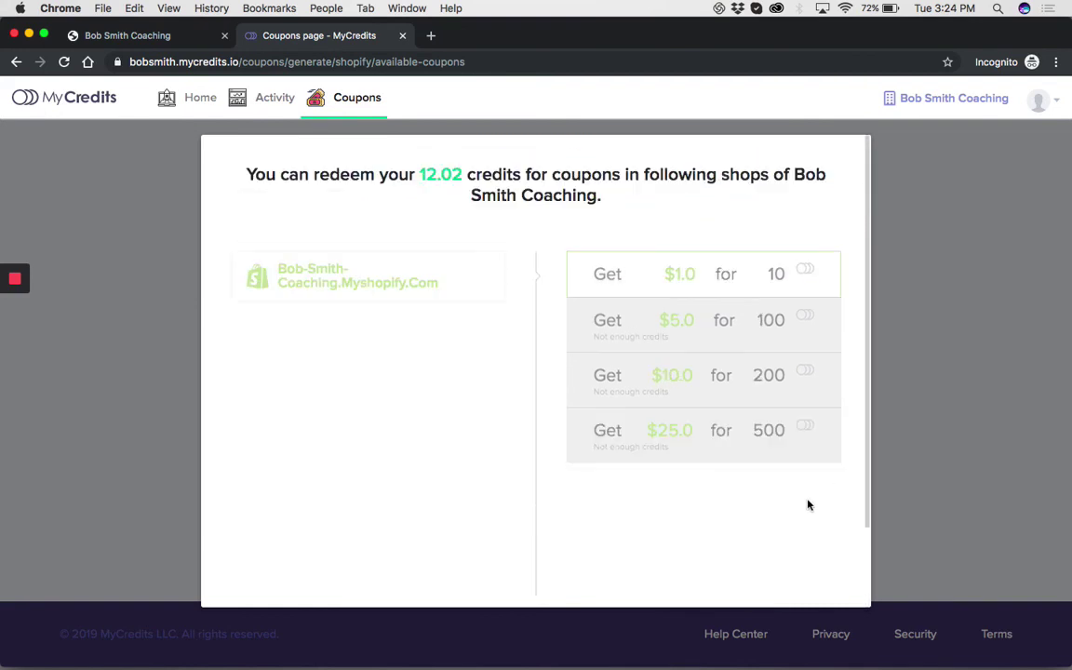
Step the storefront widget back to its welcome screen and list the ways to earn credits.
left_click(181, 39)
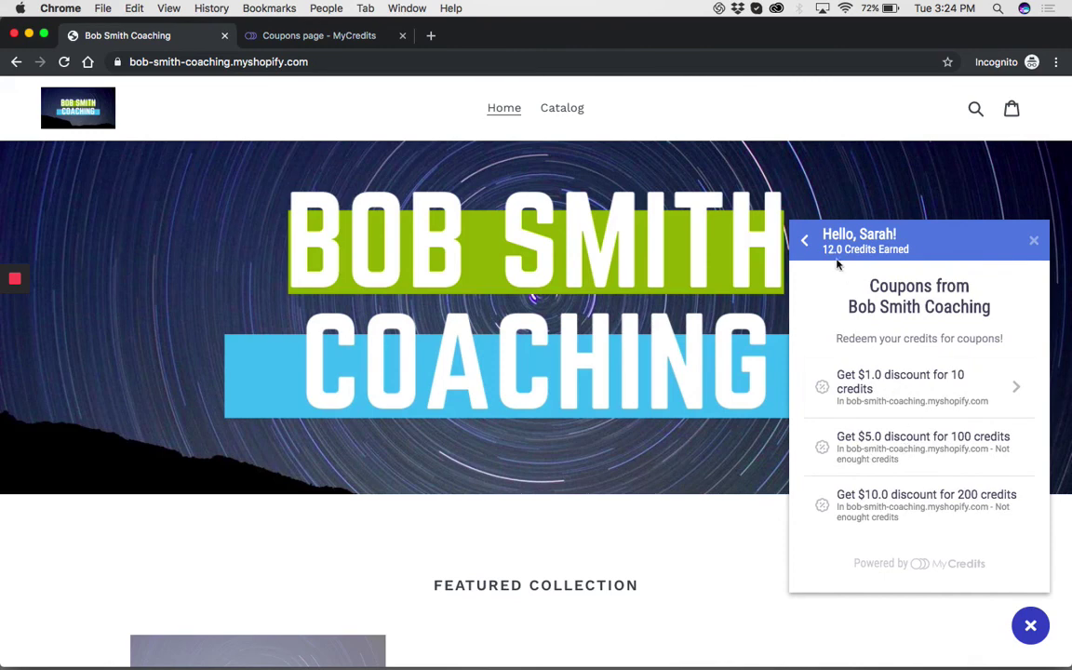
left_click(804, 240)
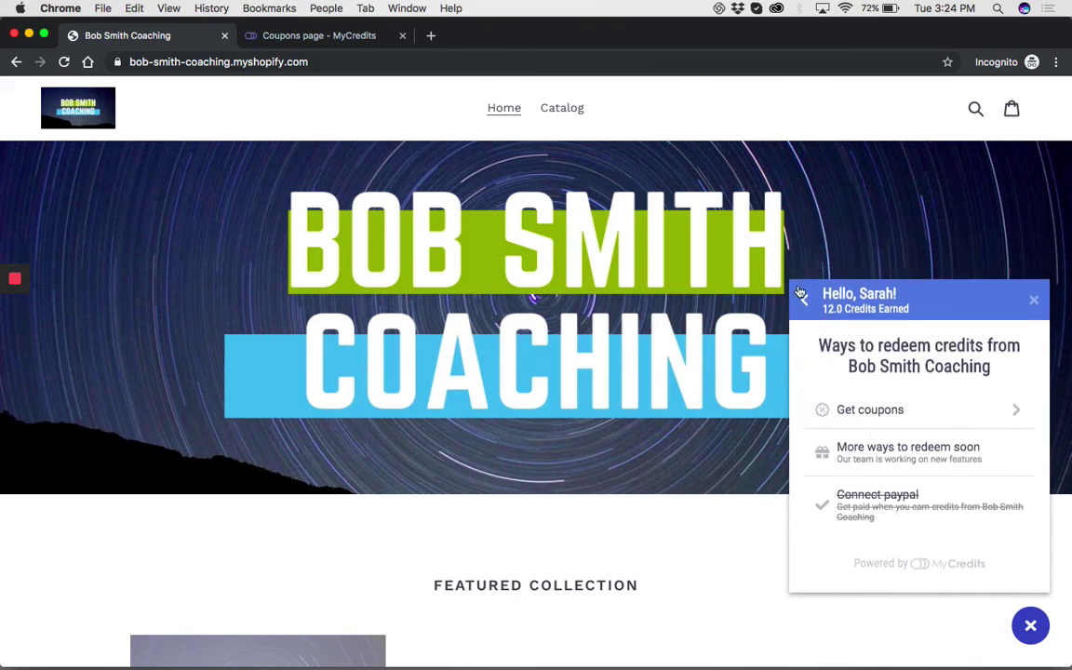
left_click(802, 296)
left_click(884, 476)
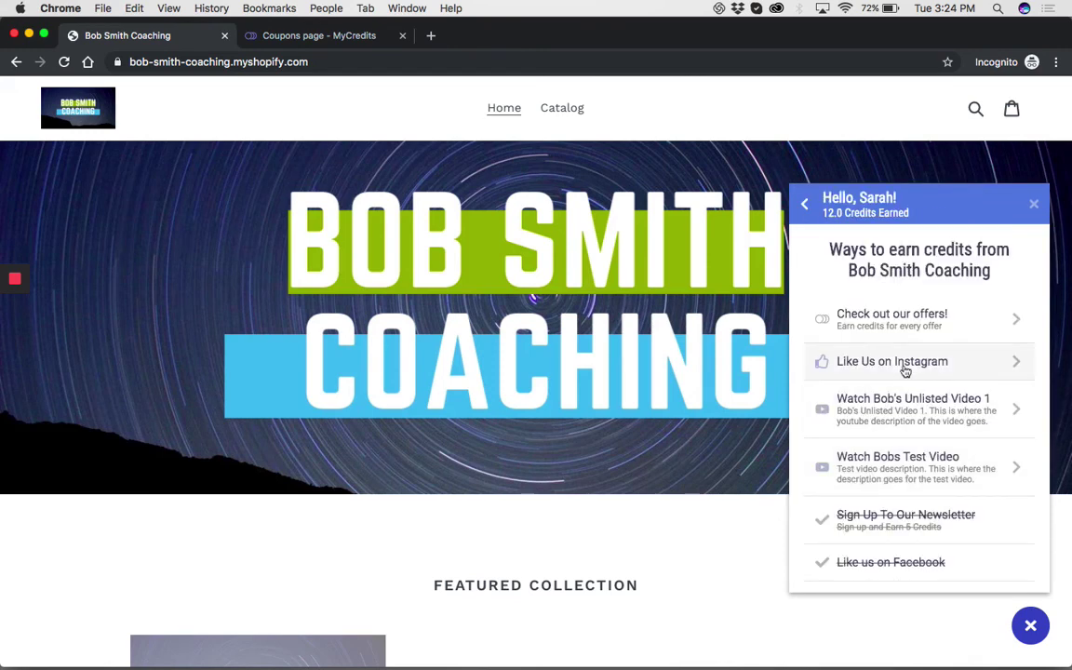
scroll(905, 371, "down", 3)
scroll(905, 391, "up", 2)
scroll(905, 410, "up", 2)
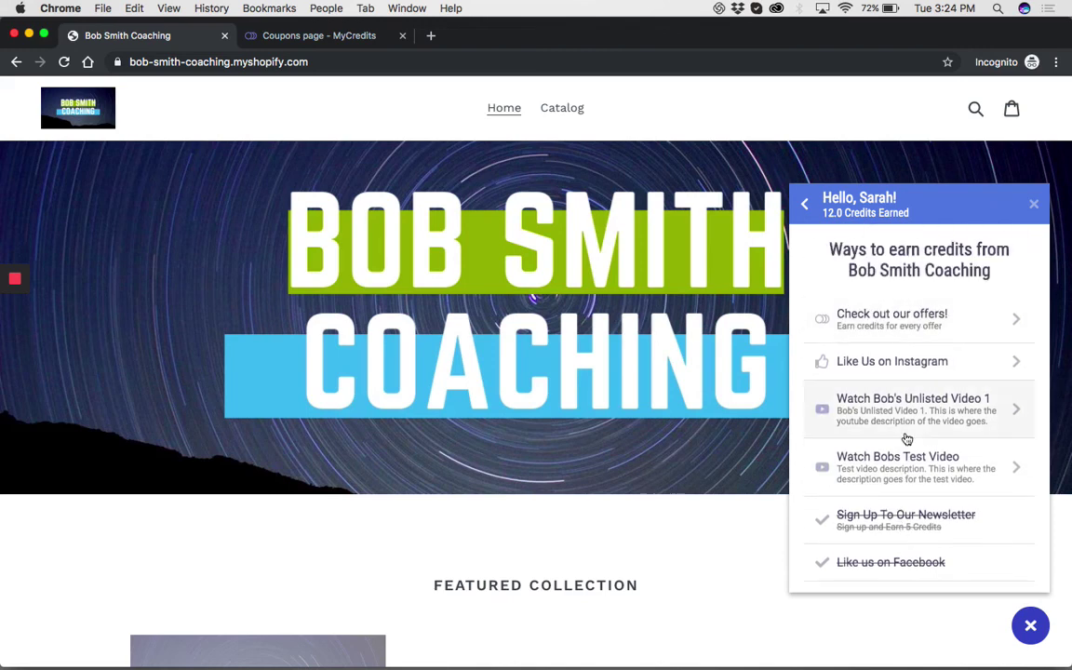